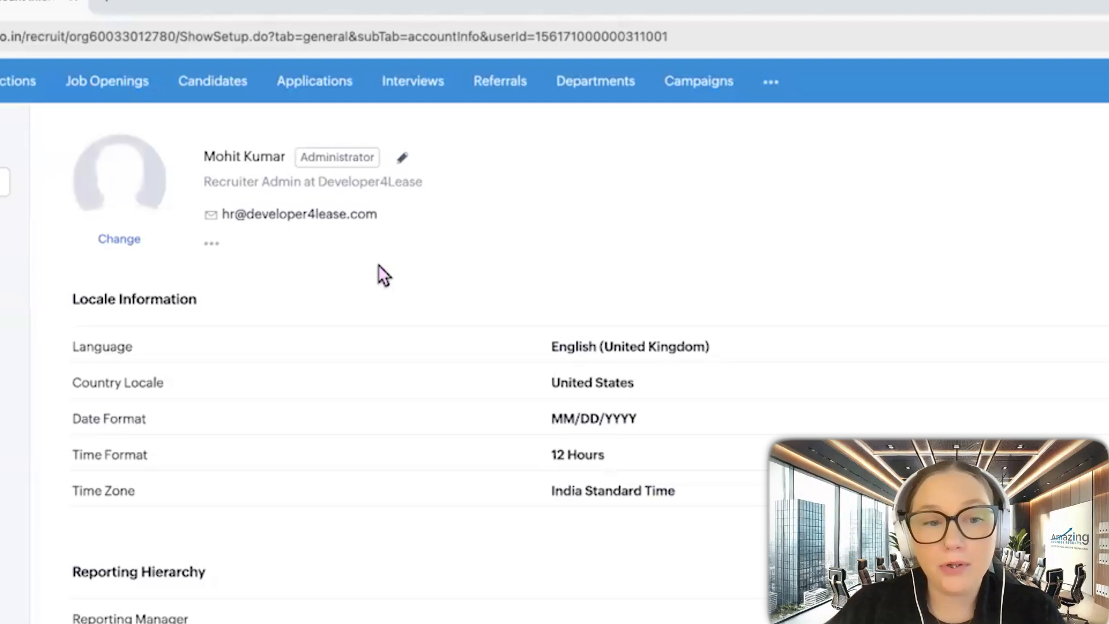
Try the dark red theme in the personal settings and switch back to the blue theme.
scroll(378, 272, "down", 1)
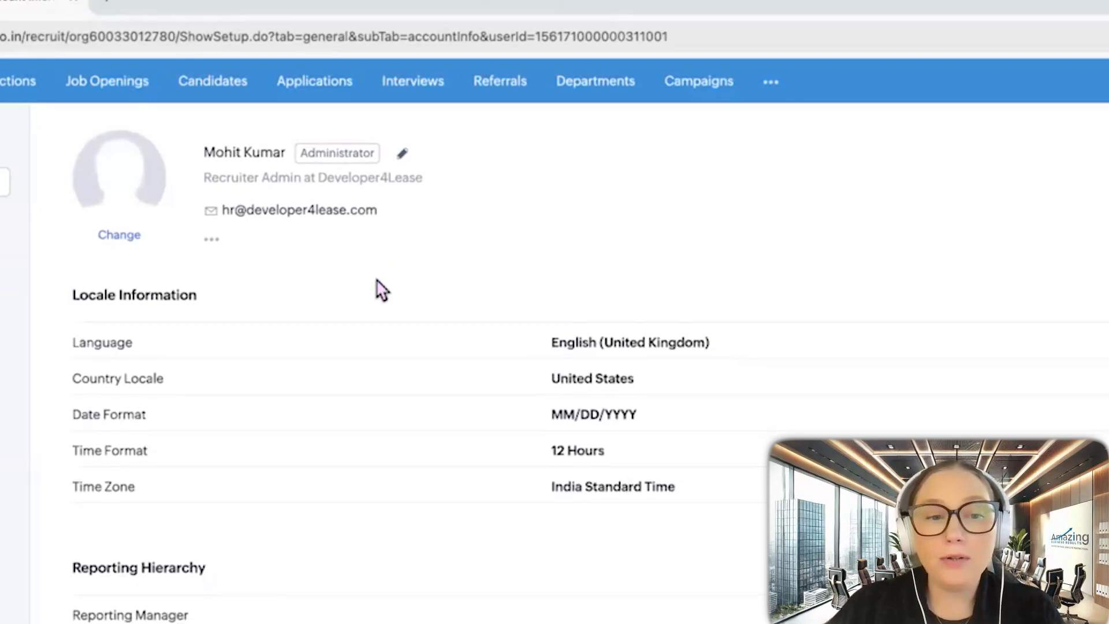
scroll(377, 282, "down", 2)
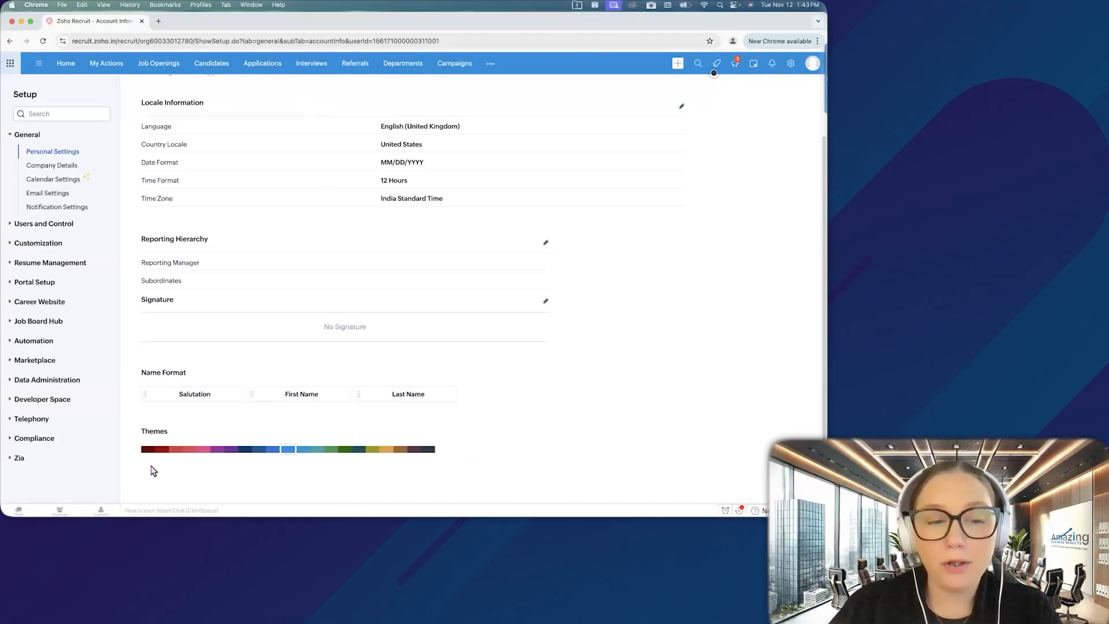
left_click(165, 453)
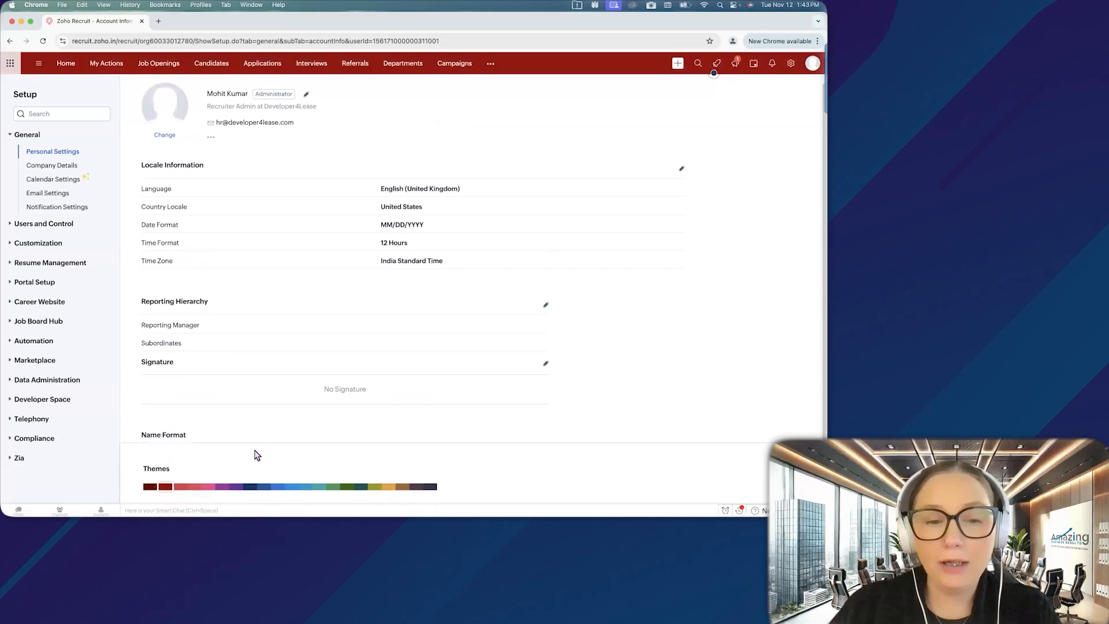
left_click(291, 487)
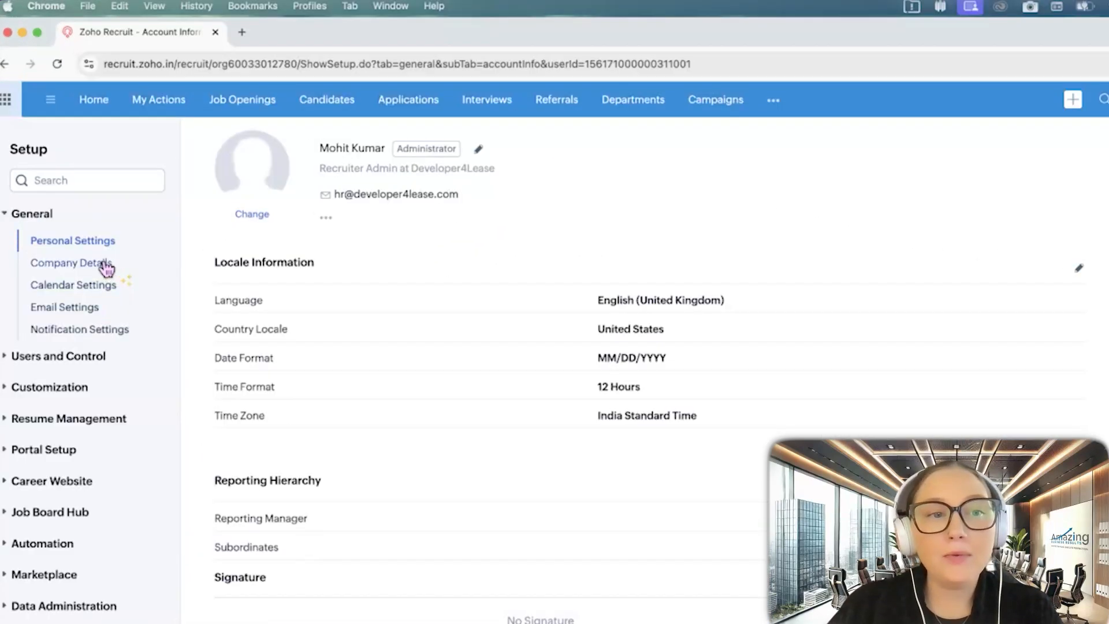
Review the company details, including the fiscal year, business hours and holidays settings.
left_click(106, 264)
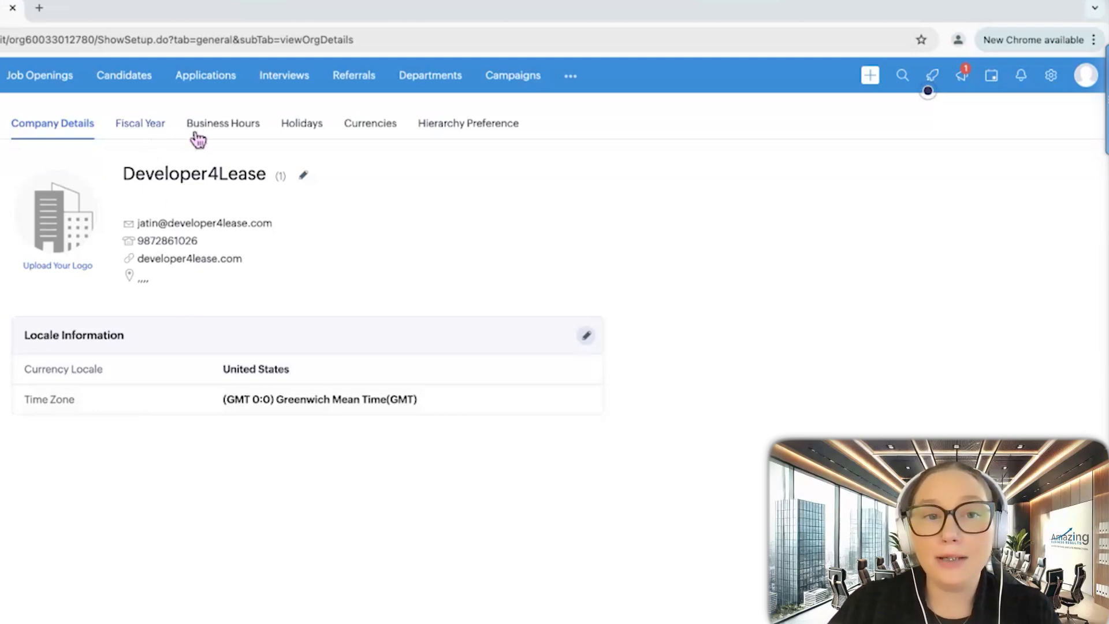
left_click(152, 136)
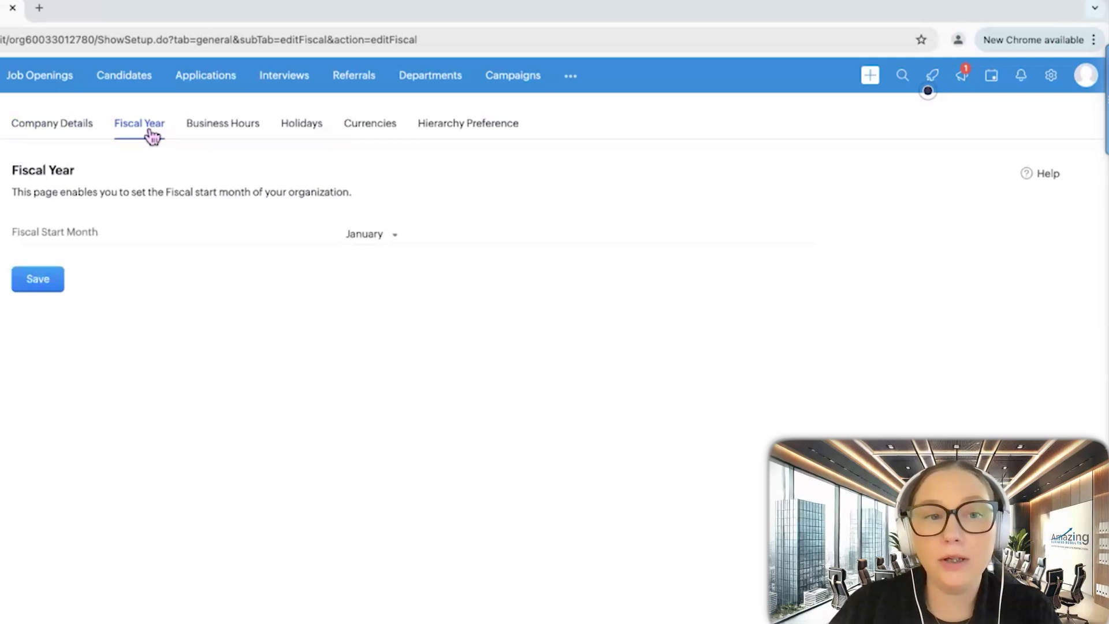
left_click(201, 134)
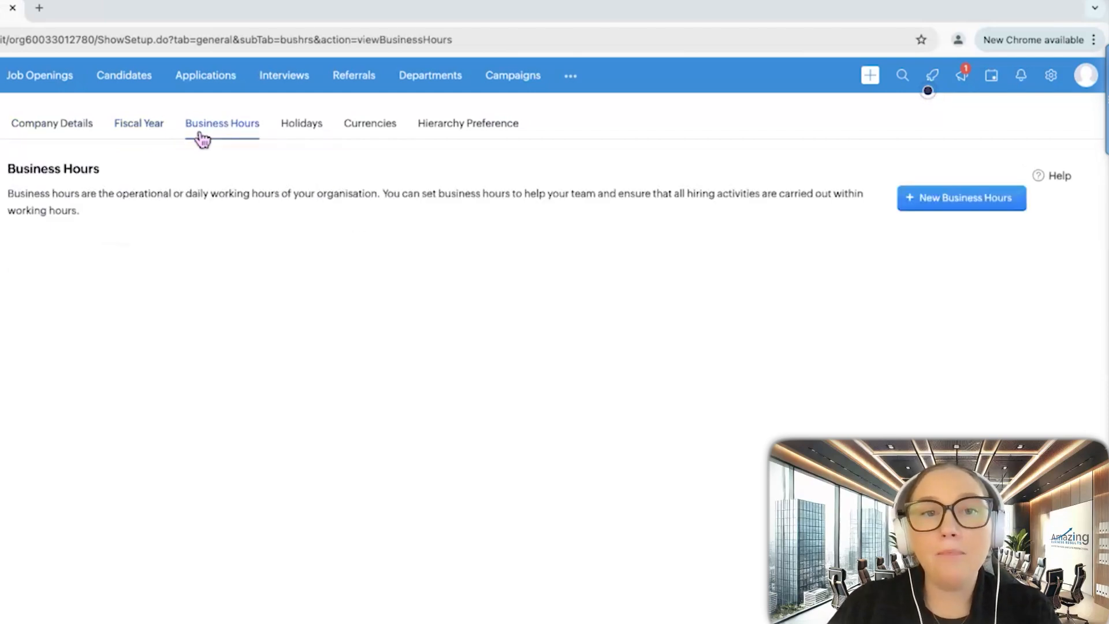
left_click(293, 134)
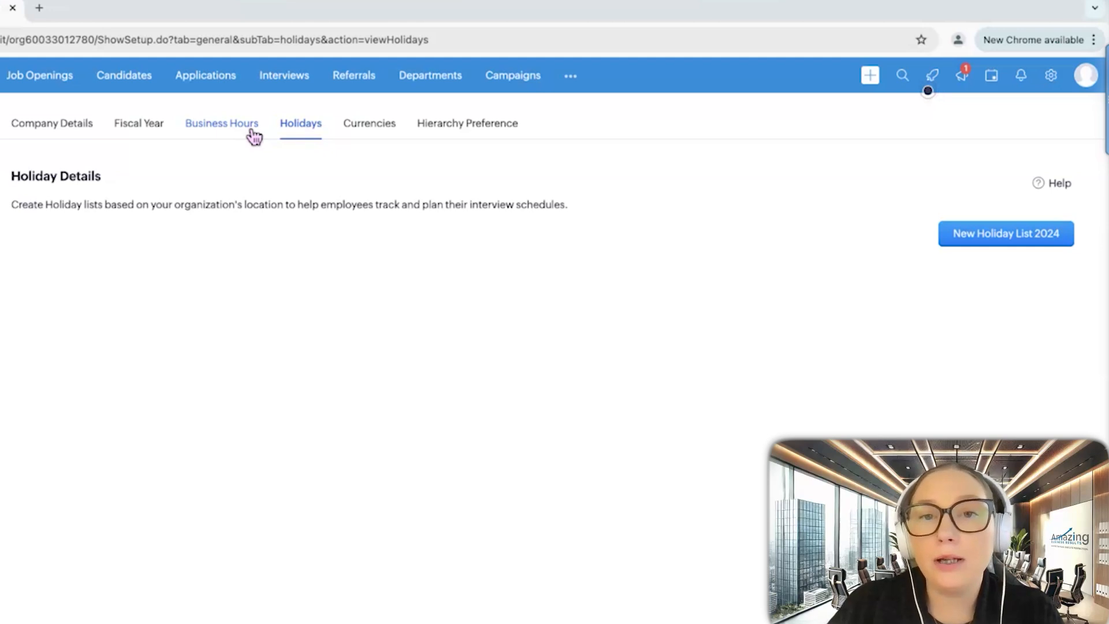
Look through the home currency choices without selecting one, and view the organization's hierarchy preference.
left_click(358, 129)
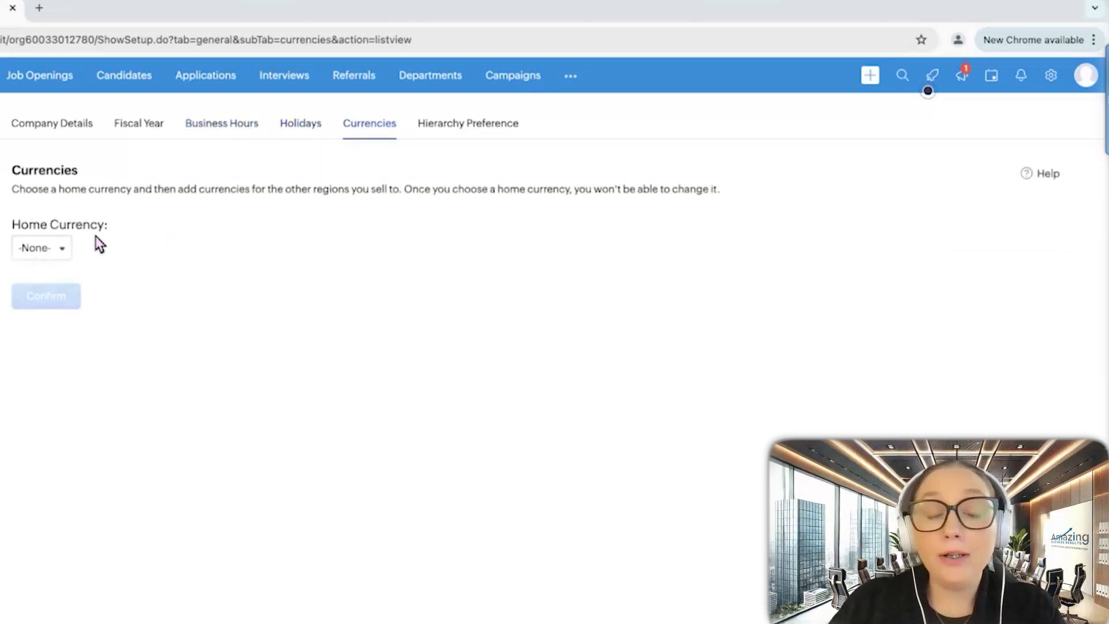
left_click(55, 250)
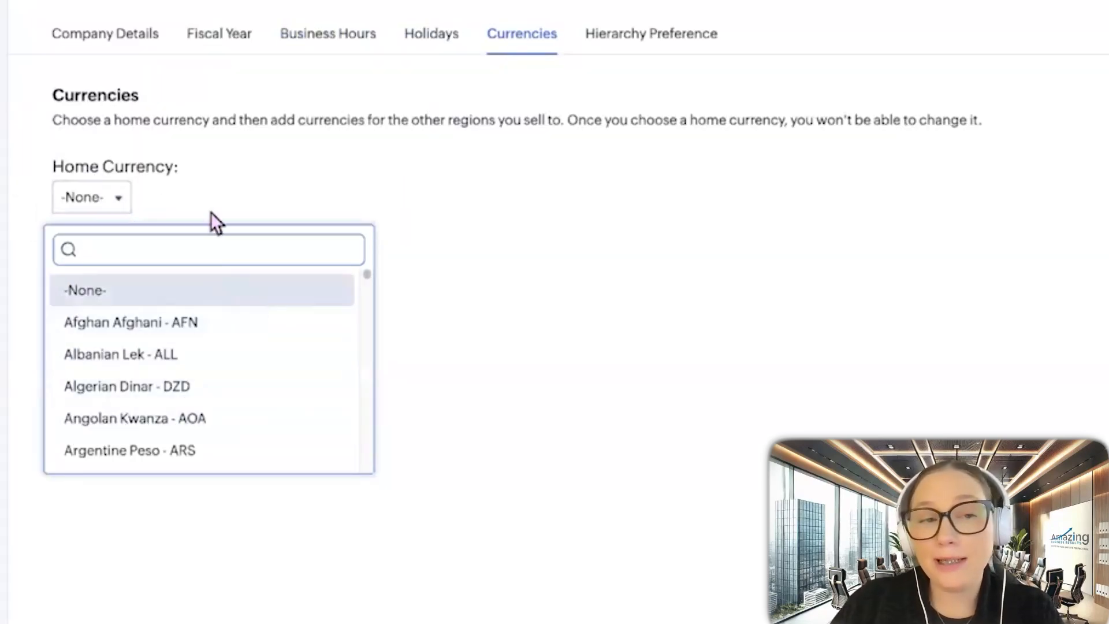
left_click(228, 196)
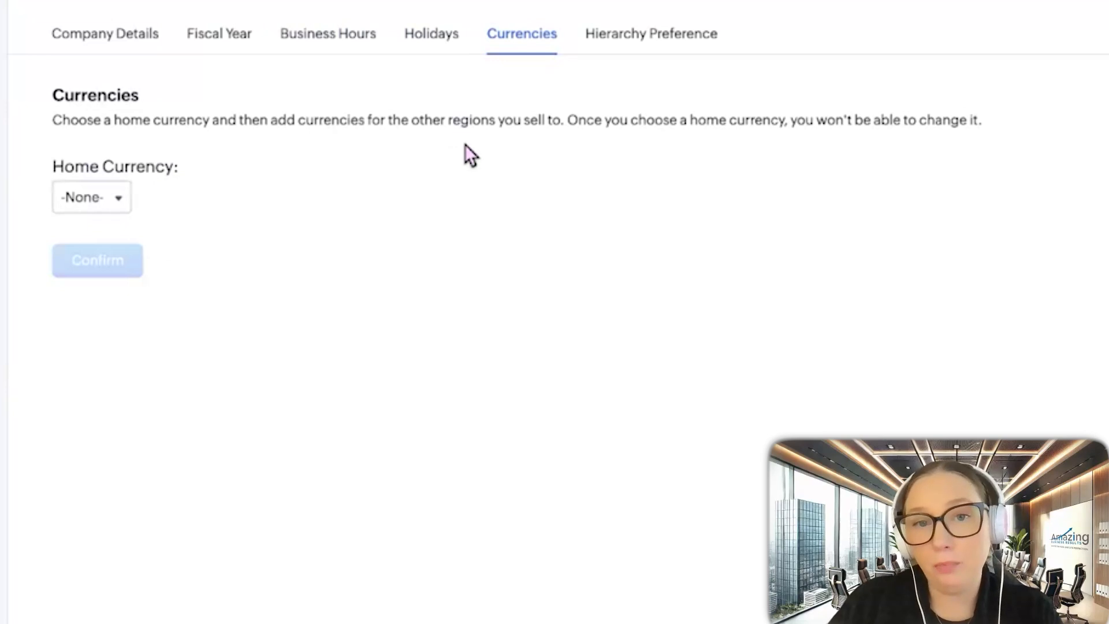
left_click(663, 42)
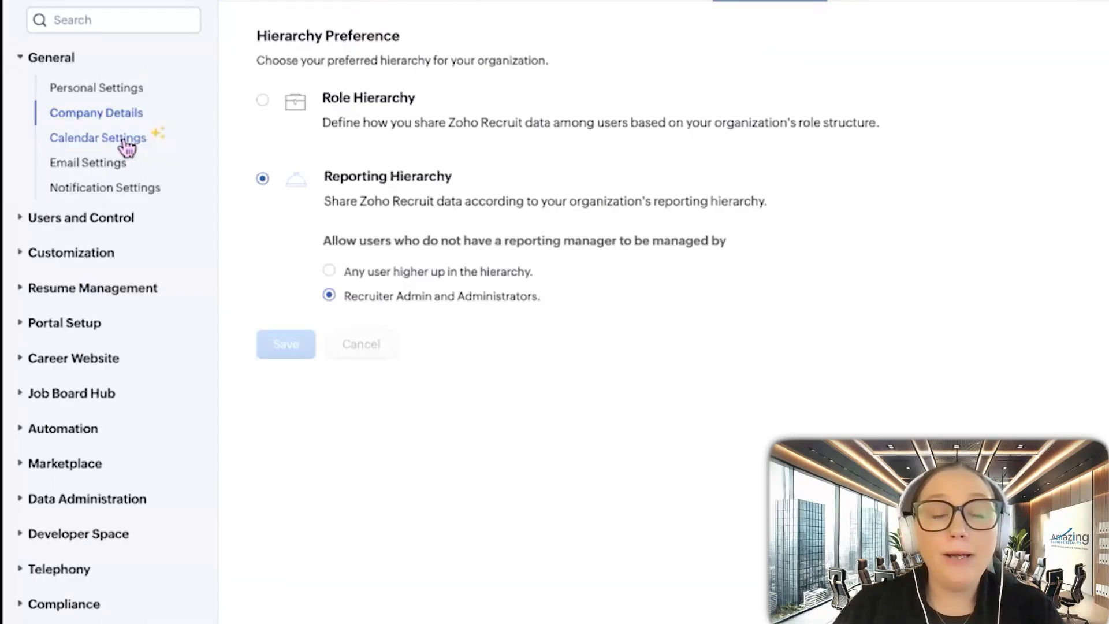
Try syncing Google Calendar and Meet: agree to Google's terms, start the Google authentication and close its sign-in window.
left_click(124, 143)
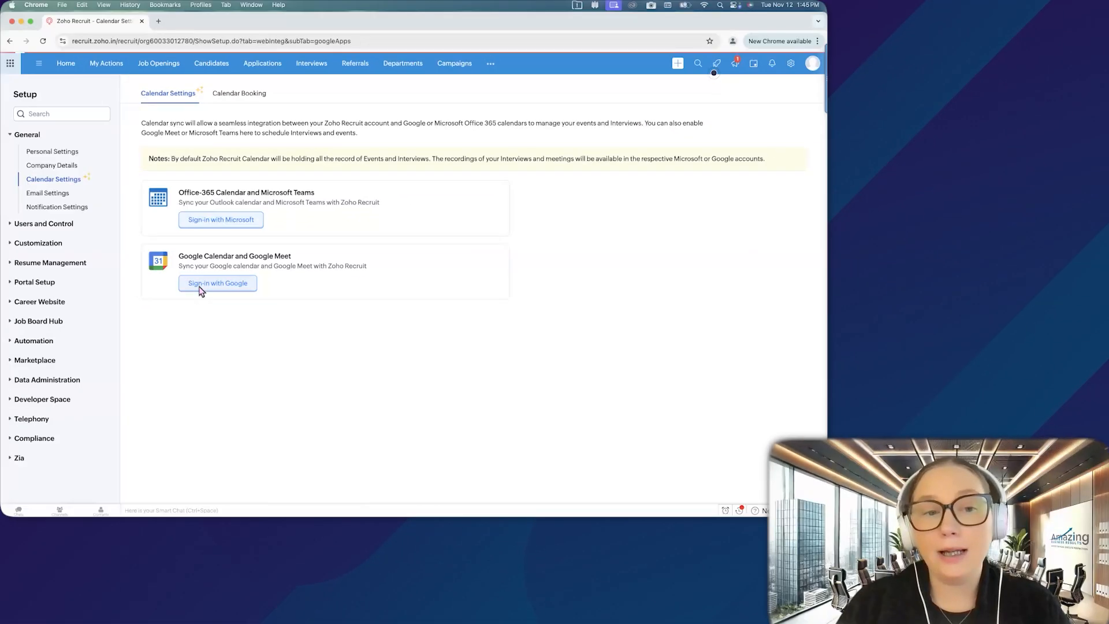
left_click(198, 286)
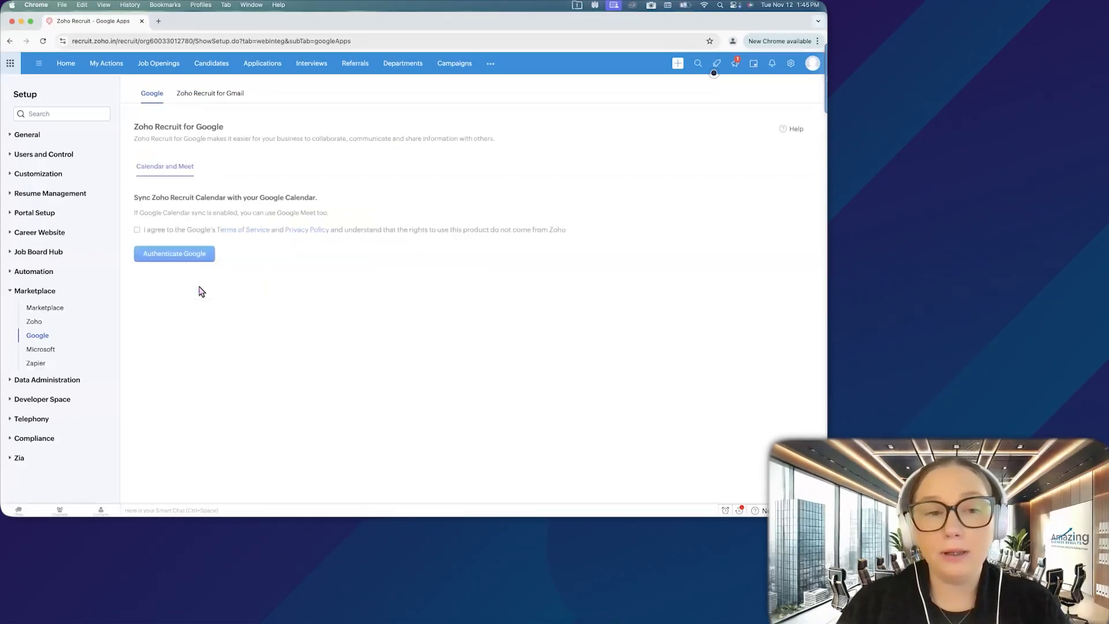
left_click(137, 229)
left_click(165, 259)
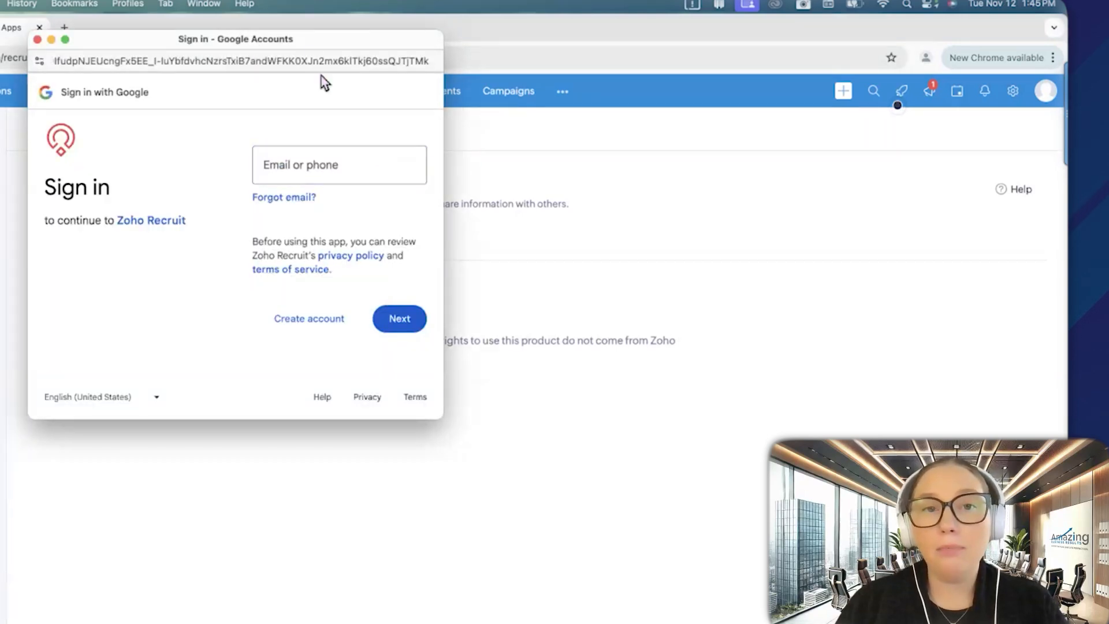
left_click_drag(314, 46, 466, 195)
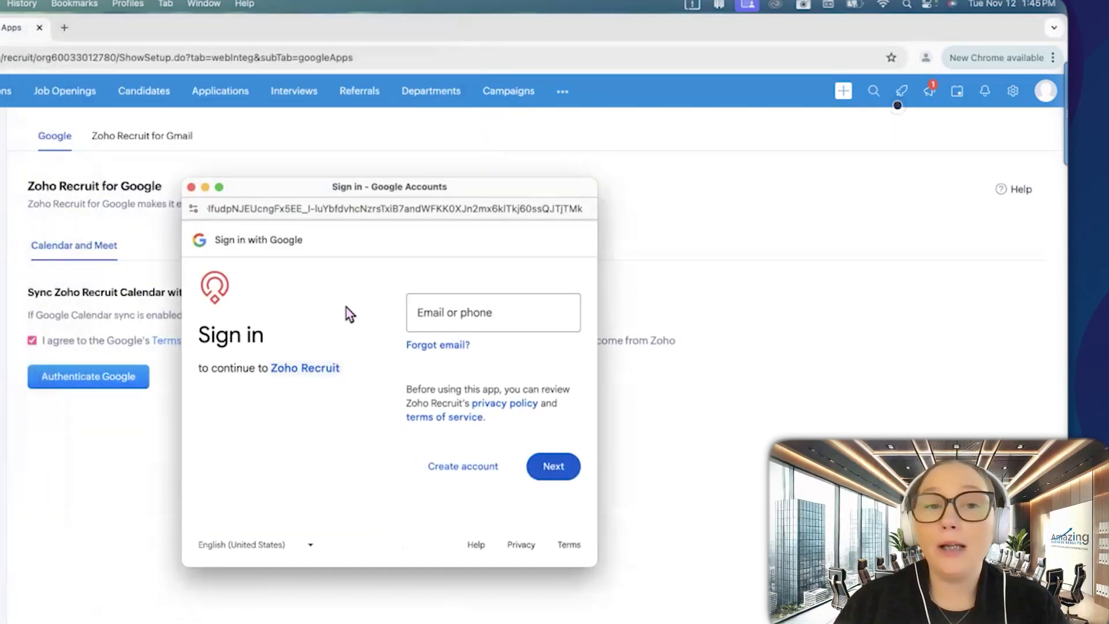
left_click(191, 188)
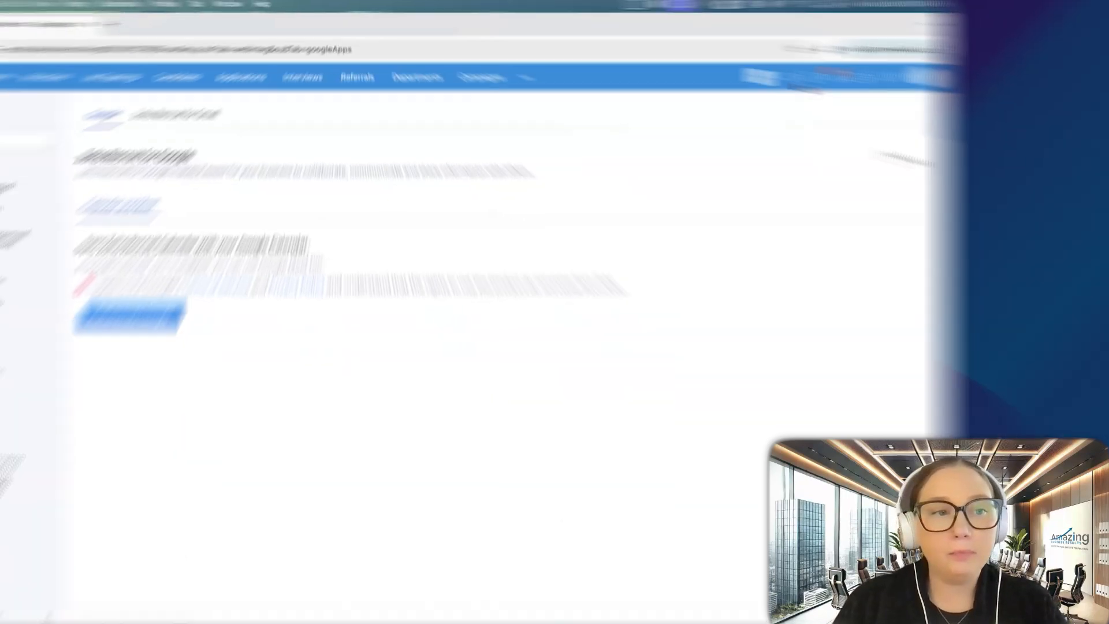
Try configuring a Gmail inbox with an account name and email address, start the Google authentication and close its sign-in window.
left_click(46, 191)
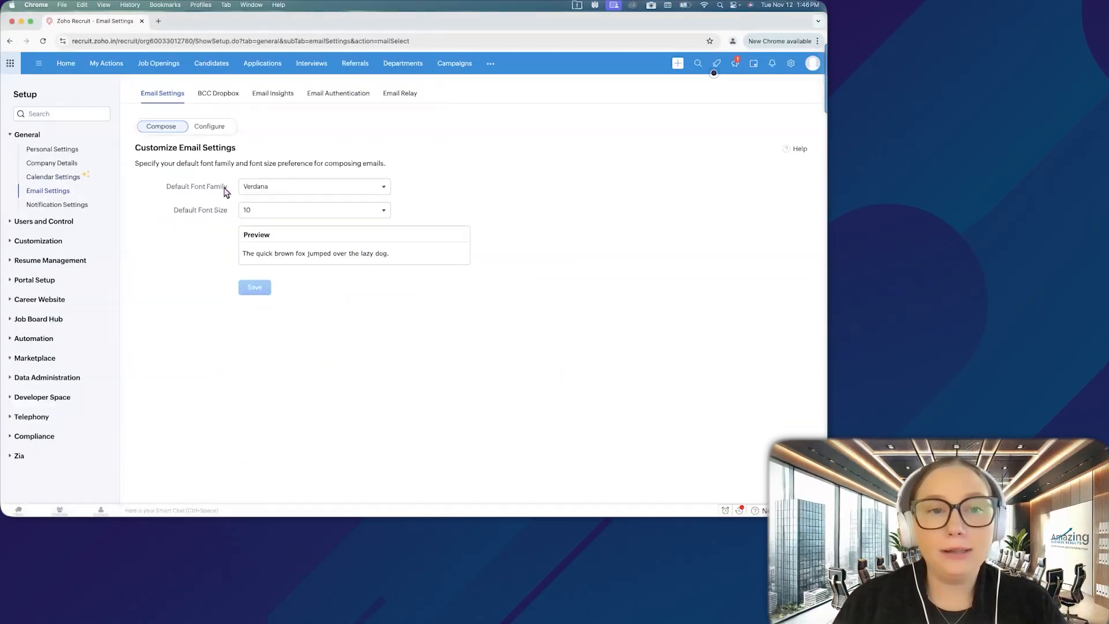
left_click(223, 128)
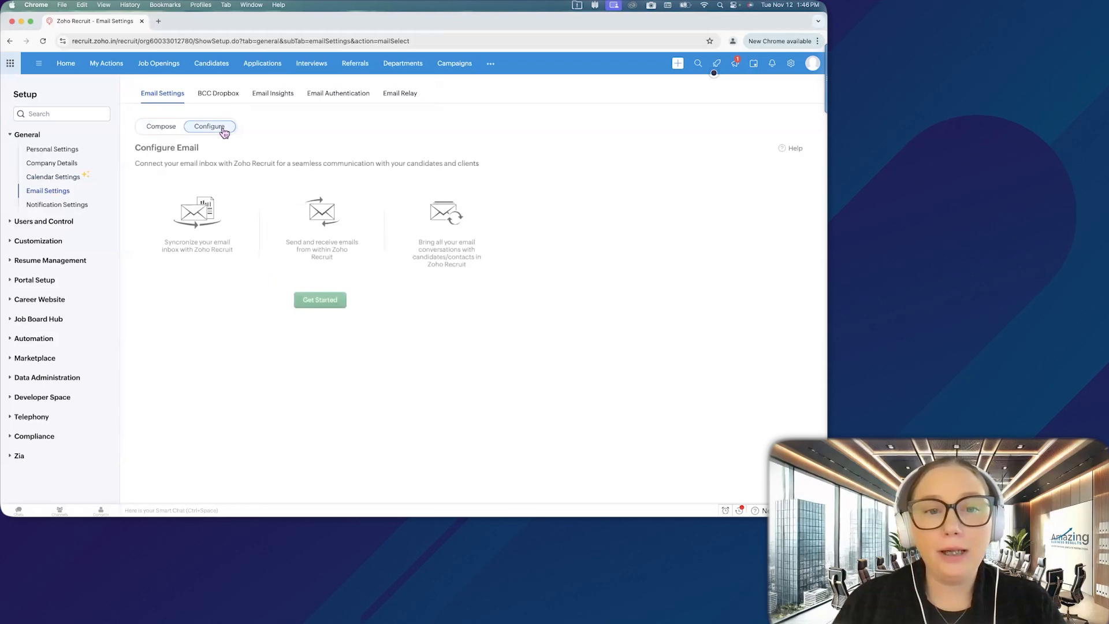
left_click(313, 299)
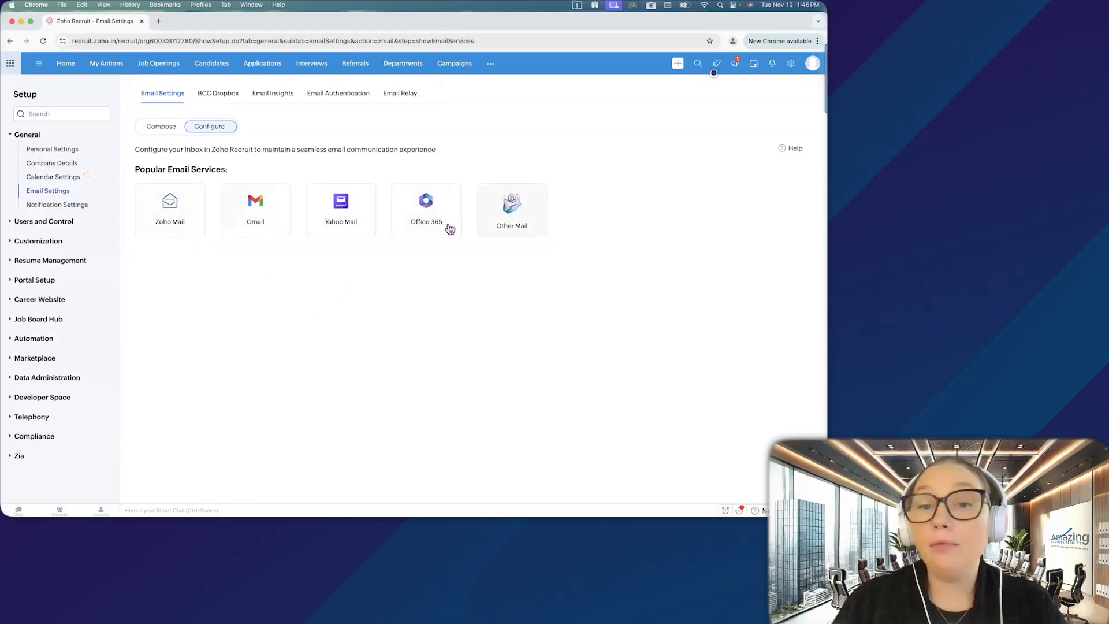
left_click(266, 227)
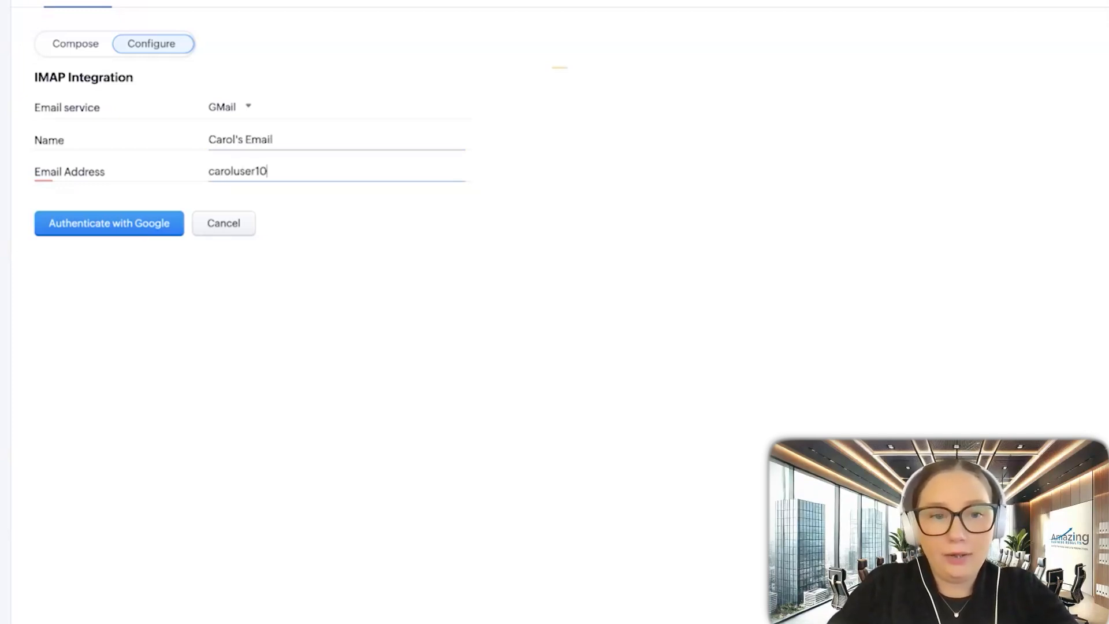
left_click(152, 239)
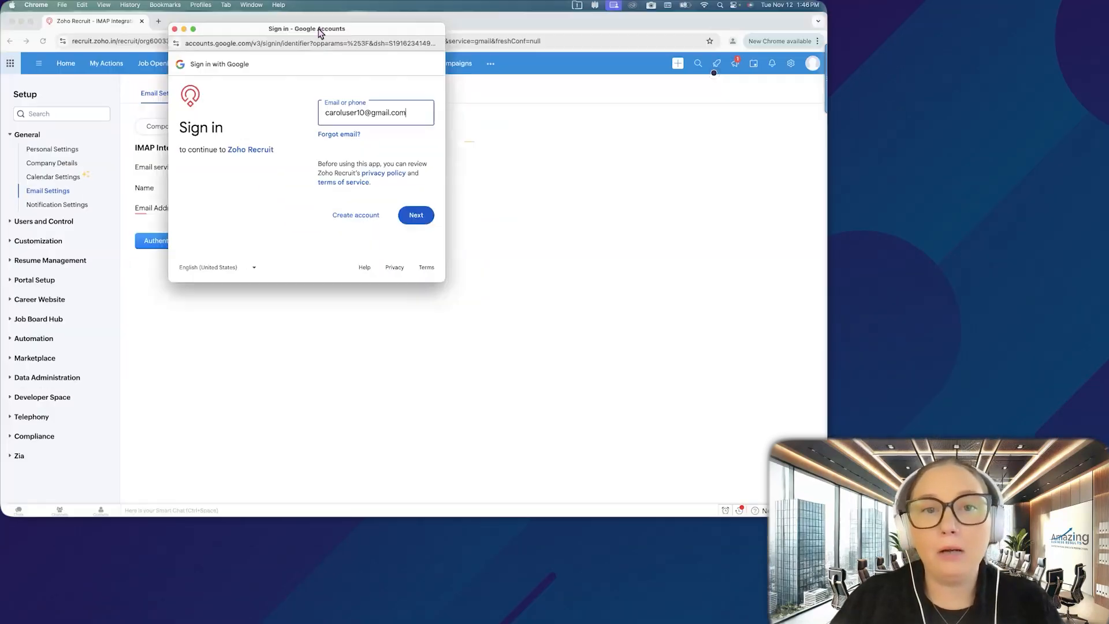
left_click_drag(319, 33, 349, 106)
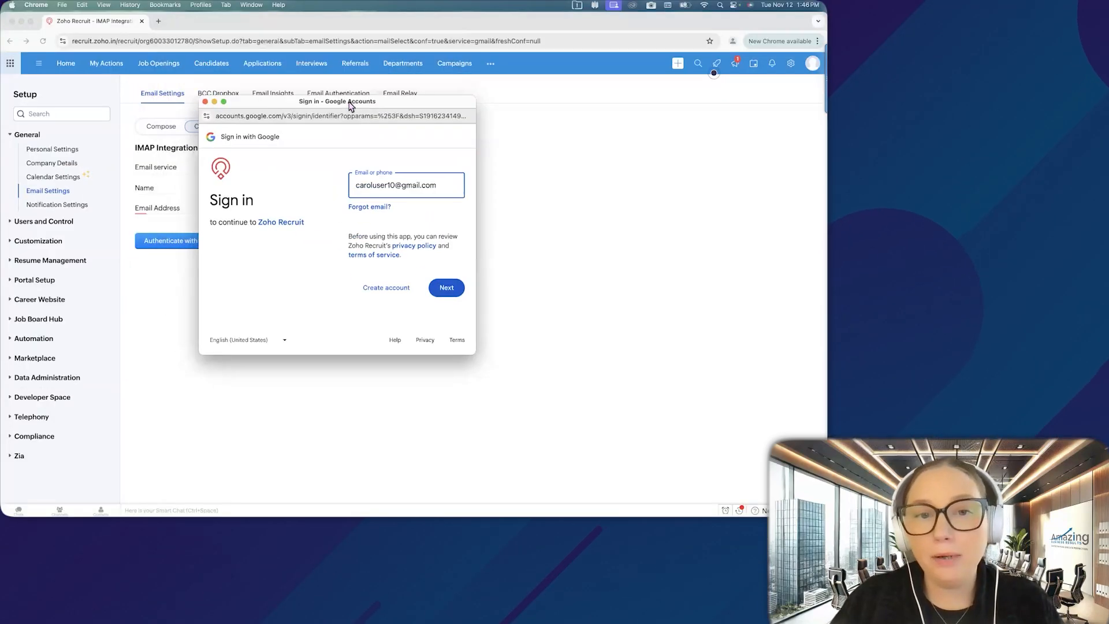
left_click(206, 103)
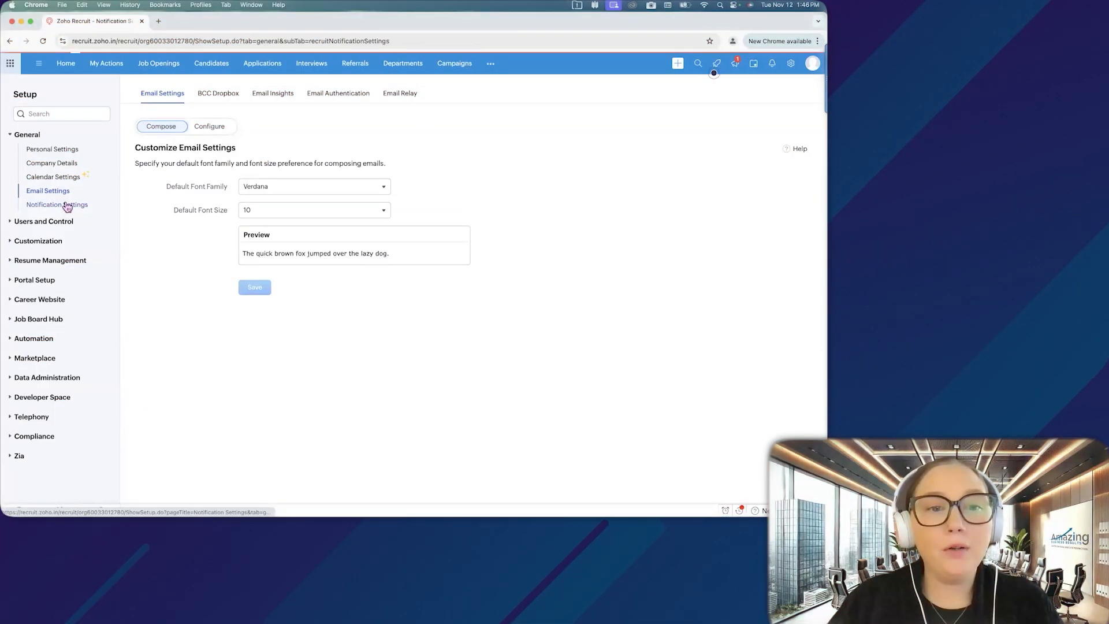
Examine the candidate and job opening notification settings, including the candidate Change Status alert.
left_click(72, 207)
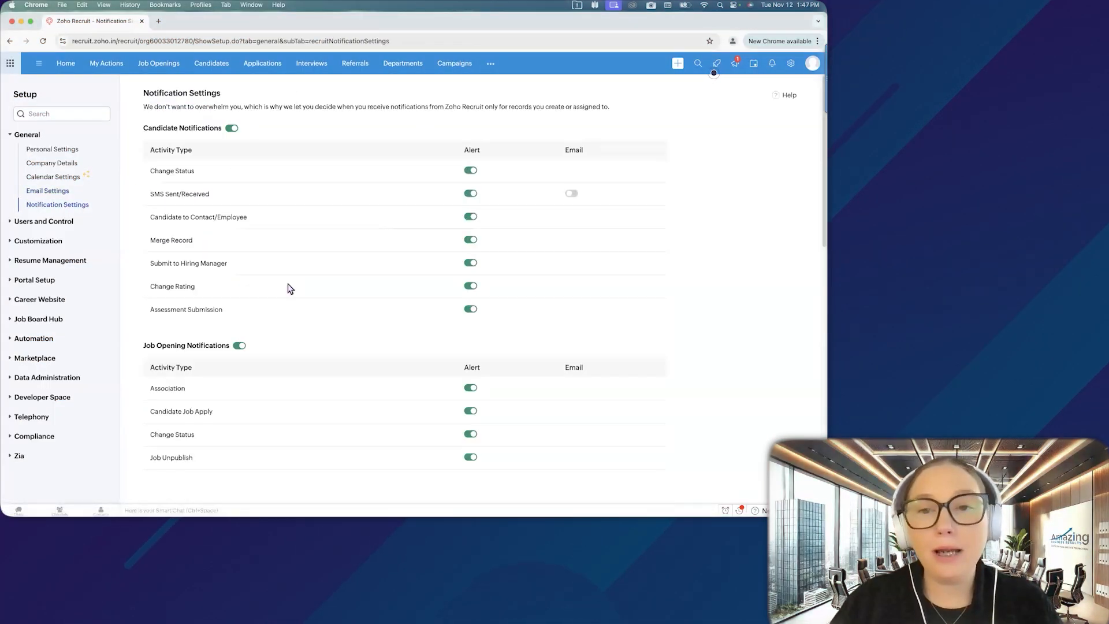
scroll(287, 294, "down", 1)
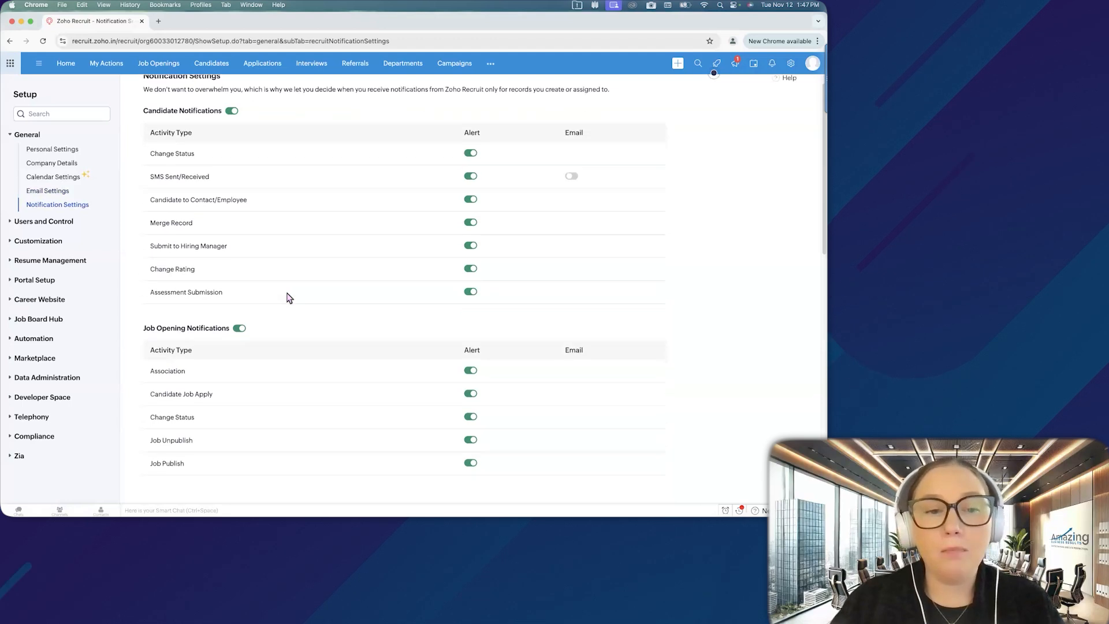
scroll(287, 294, "up", 1)
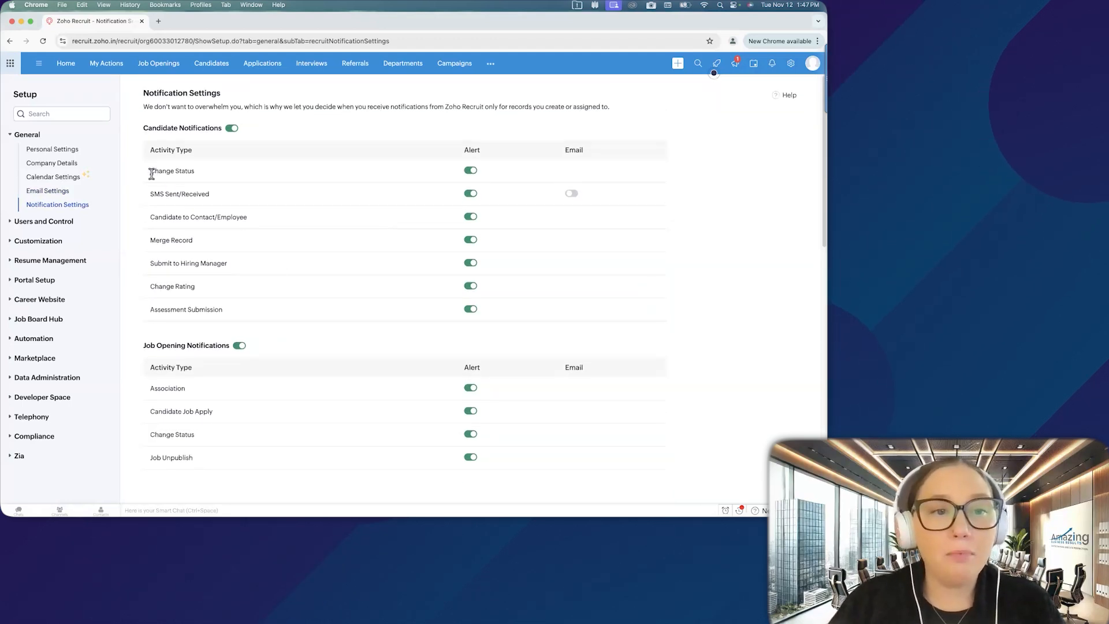
left_click_drag(154, 173, 210, 180)
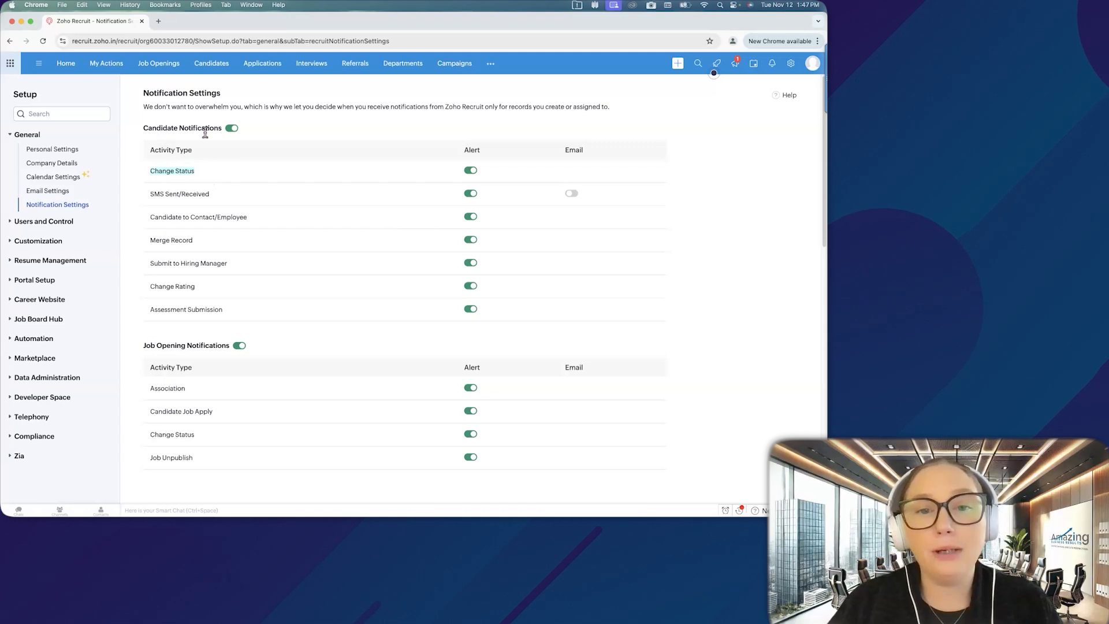
left_click(225, 185)
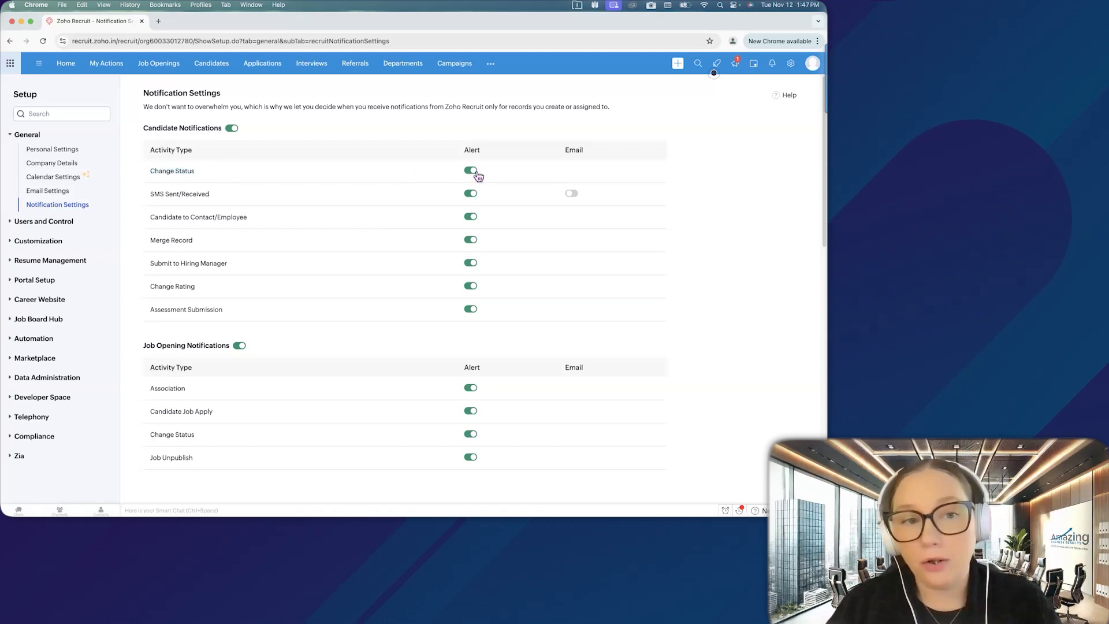